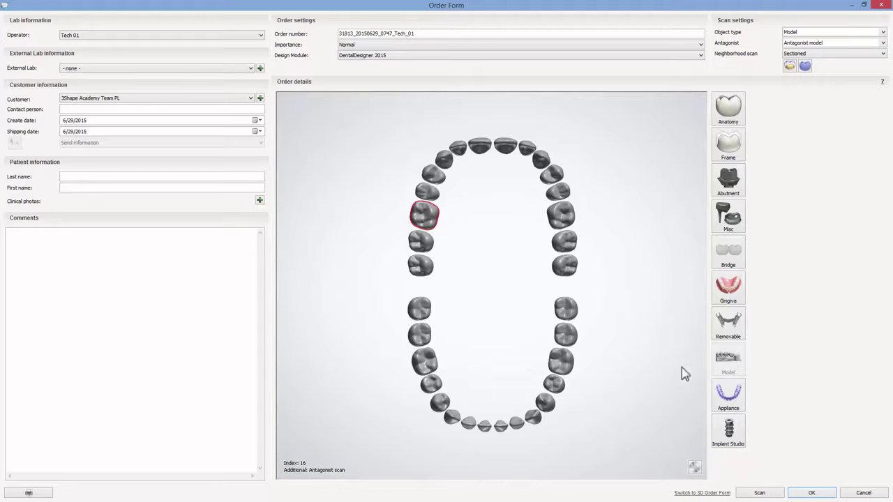
Add a splint appliance for the upper jaw to the order and check its available materials
left_click(727, 394)
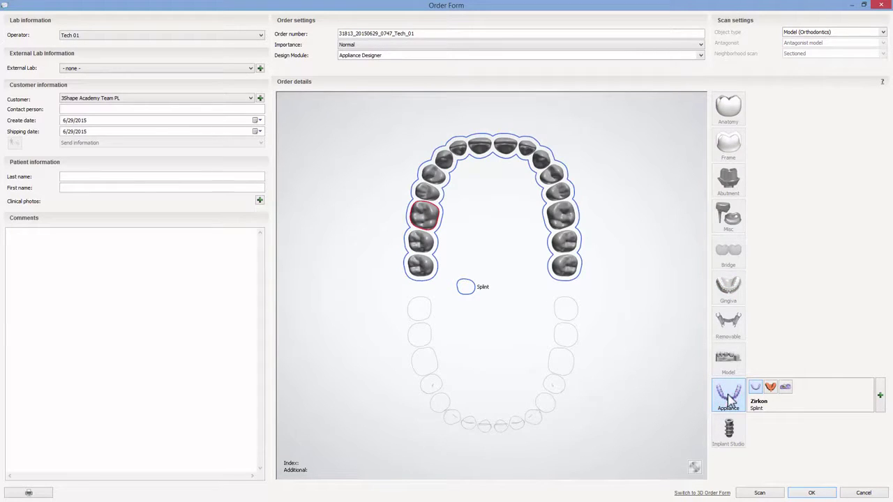
mouse_move(867, 402)
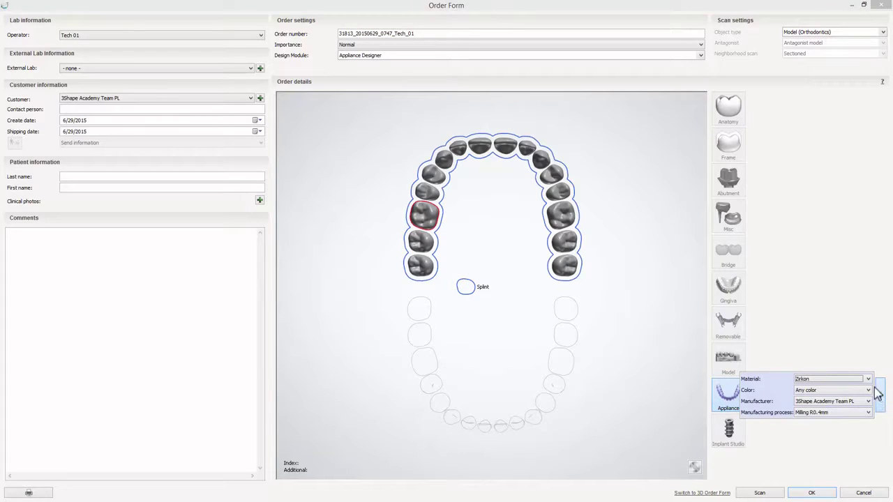
left_click(868, 379)
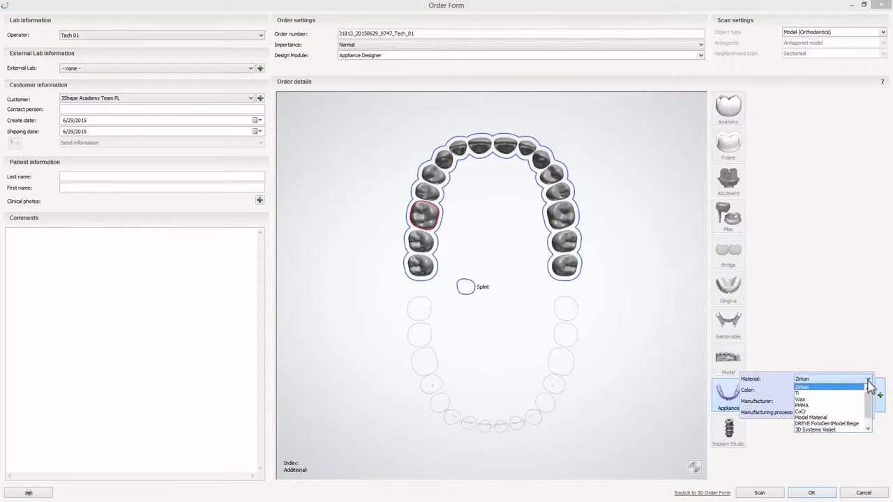
key("Escape")
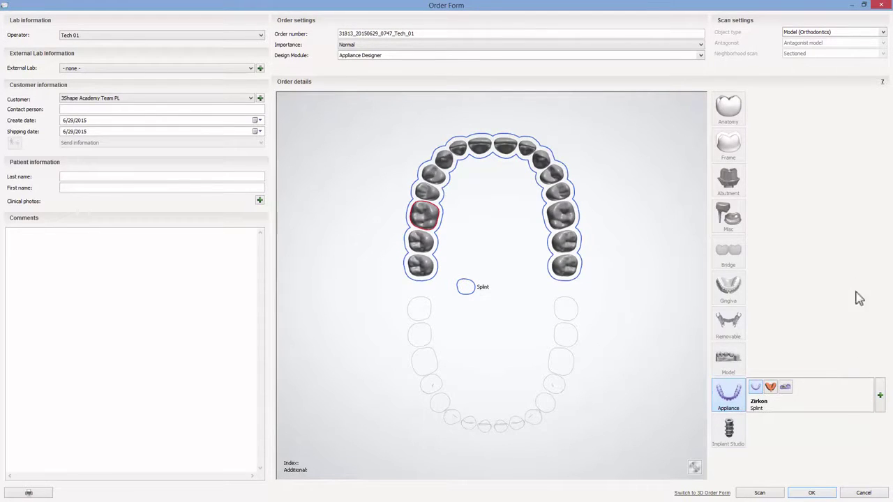
Set the scan object type to Digital impression and confirm the order form
left_click(883, 34)
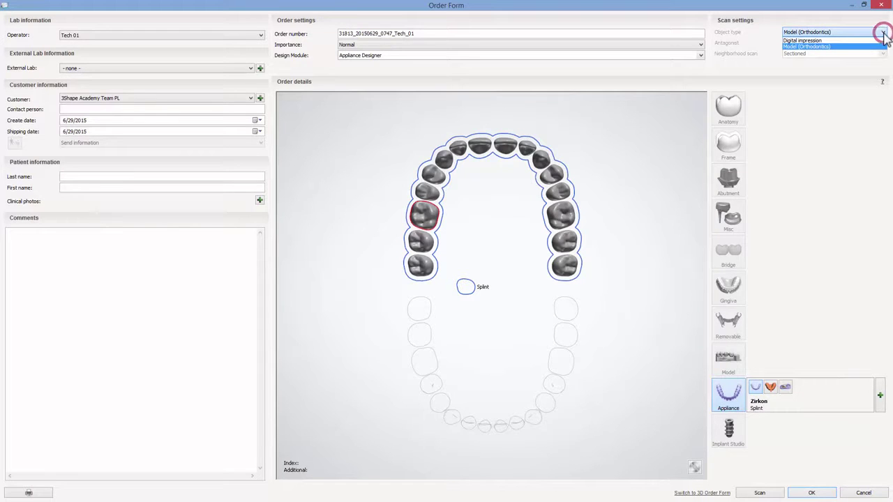
left_click(856, 41)
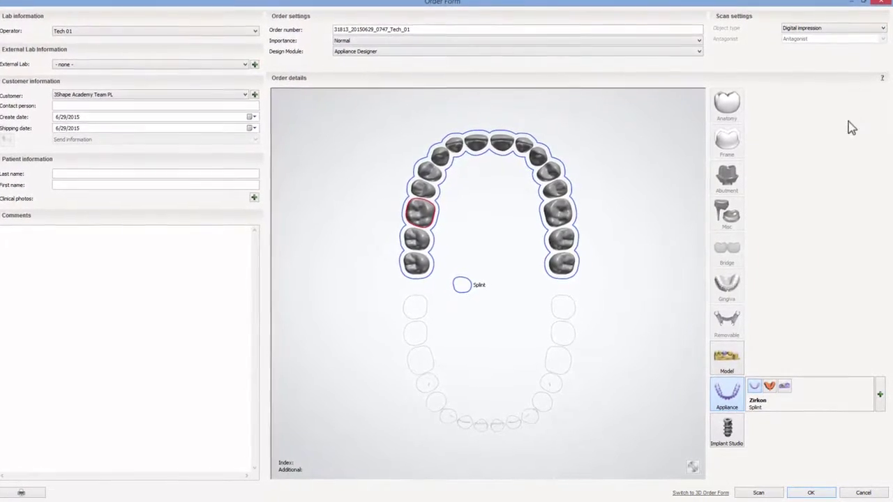
left_click(808, 493)
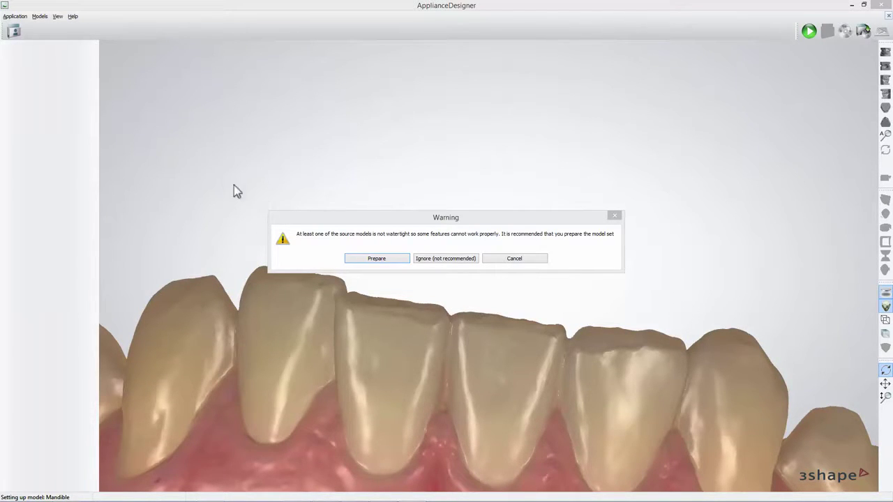
Prepare the model set by placing occlusion plane landmarks 16, 11-21 and 26 on the upper arch and setting the sagittal plane along the midline
left_click(376, 258)
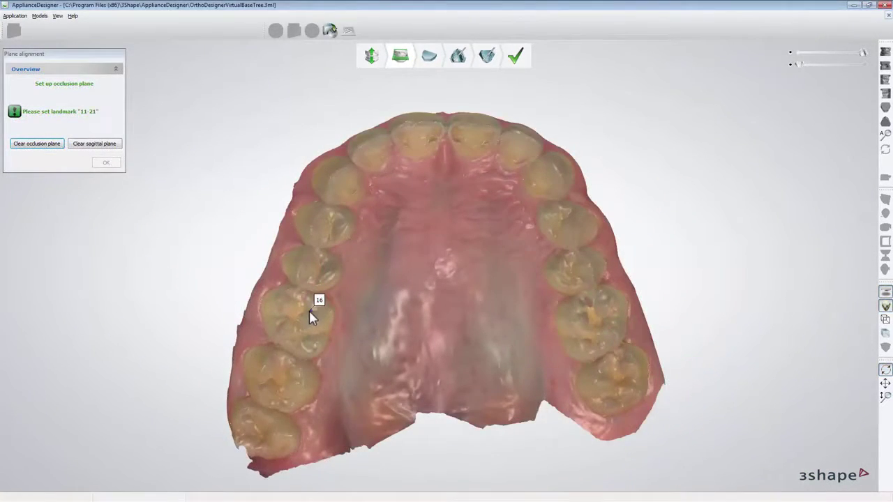
left_click(446, 133)
left_click(576, 312)
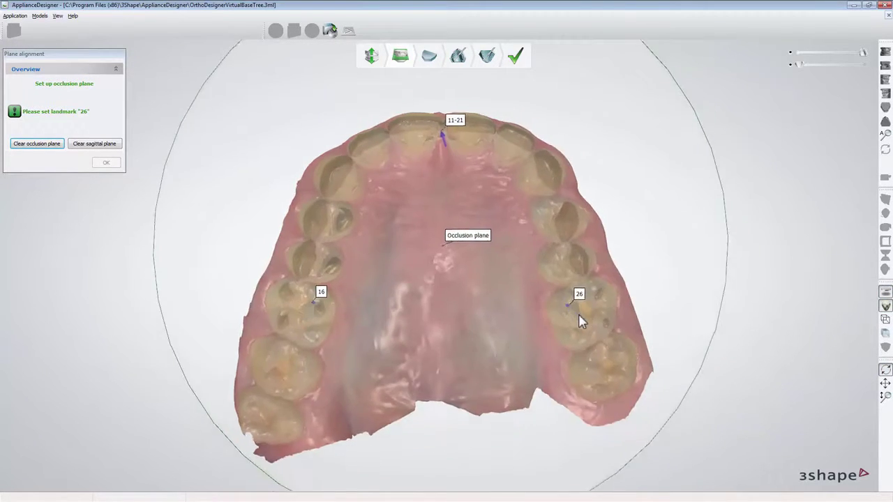
left_click_drag(432, 79, 427, 419)
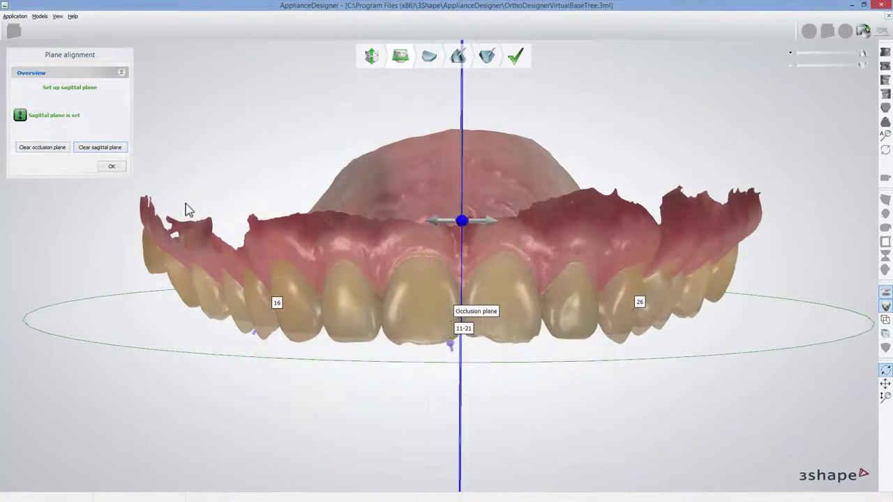
left_click(112, 166)
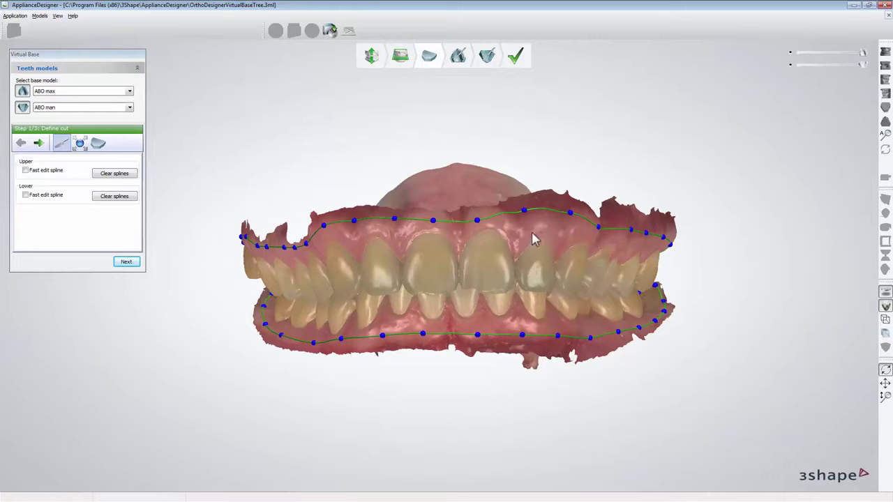
Create the ABO max and ABO man virtual bases with 58 mm between them and finish the model preparation without sculpting
left_click(126, 262)
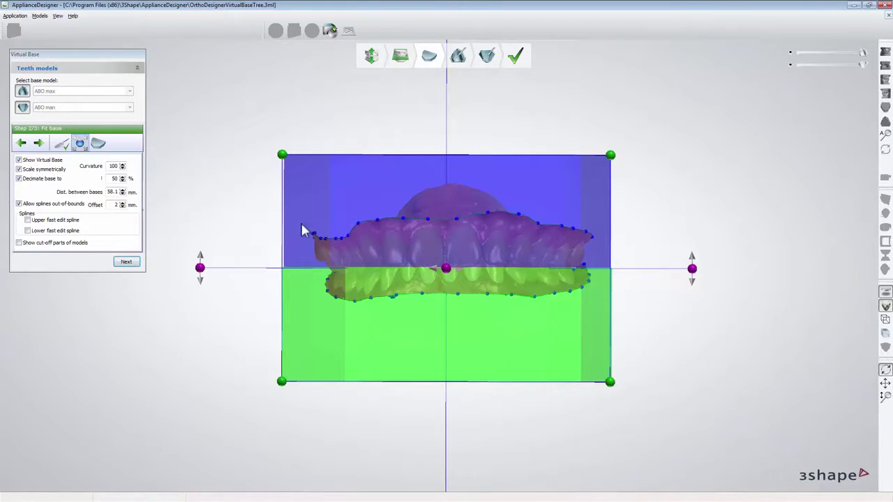
mouse_move(612, 158)
left_mouse_down()
mouse_move(623, 152)
mouse_move(607, 166)
mouse_move(611, 159)
left_mouse_up()
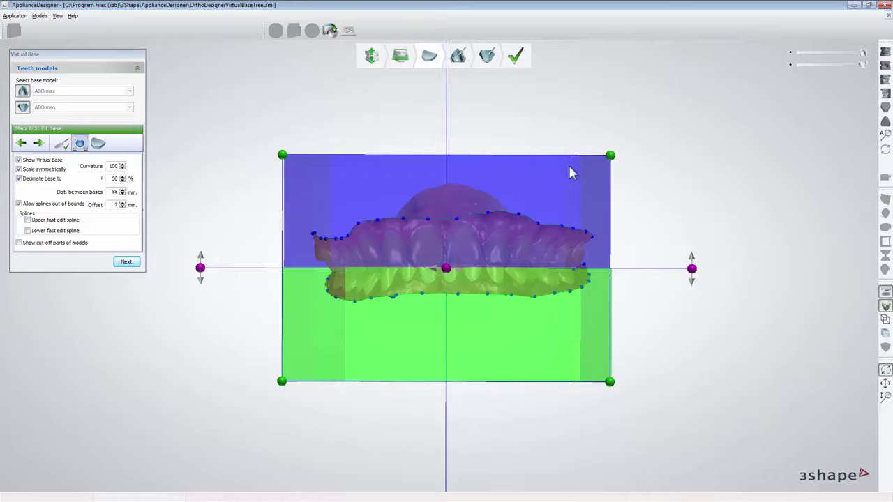
left_click(126, 262)
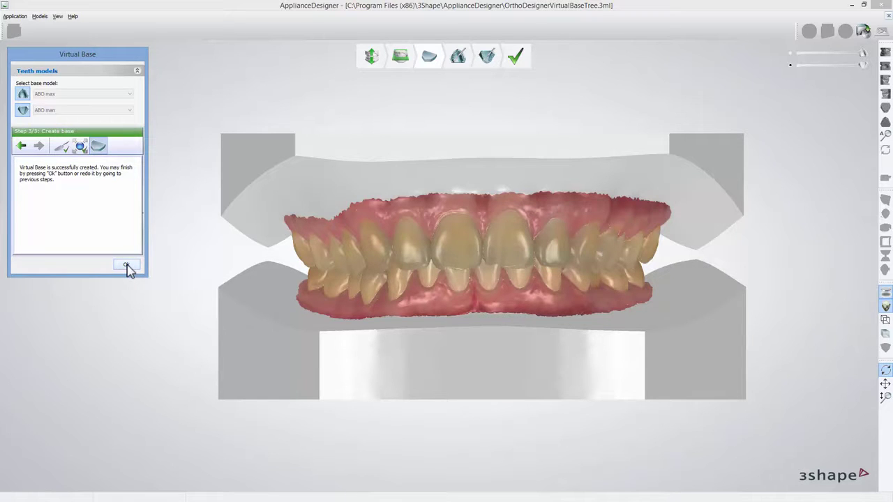
left_click(127, 266)
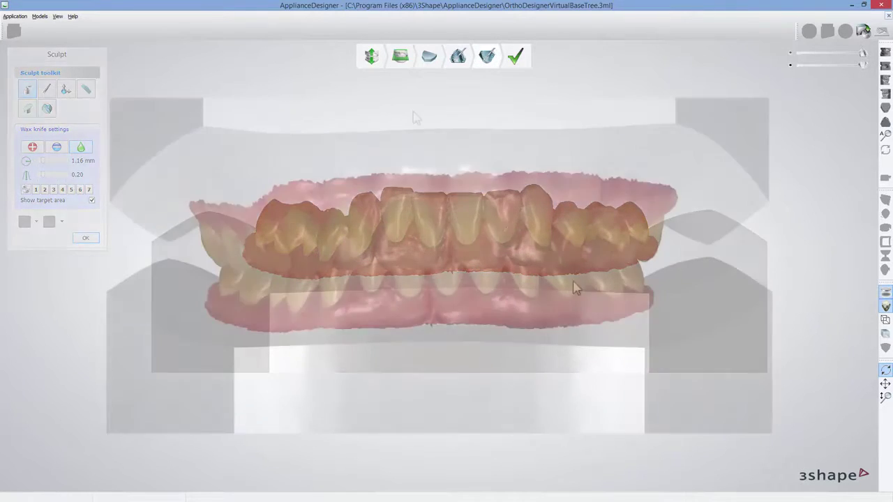
left_click(515, 56)
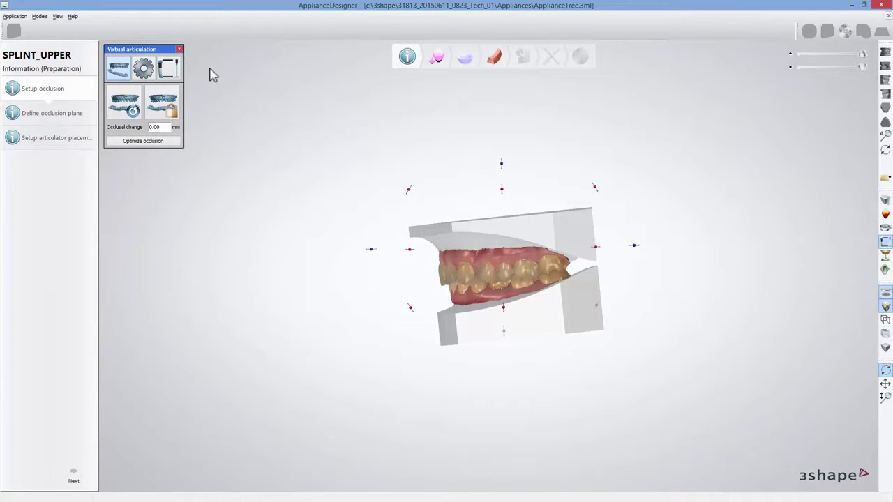
Open the bite by 5 mm in the virtual articulator and save the opened position as the new static occlusion
left_click(169, 70)
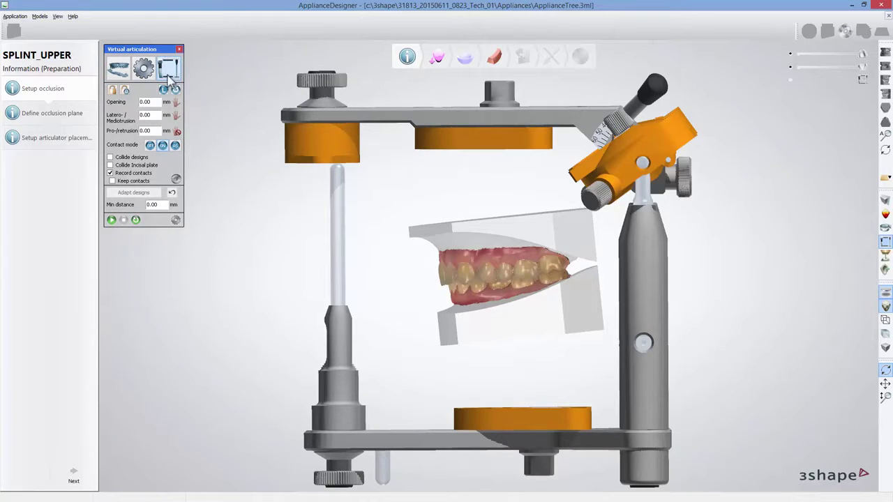
left_click(158, 101)
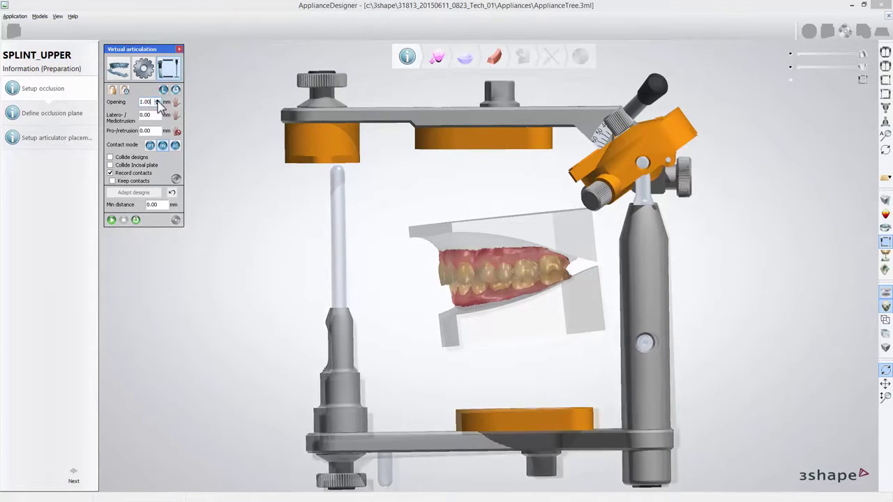
left_click_drag(158, 101, 157, 101)
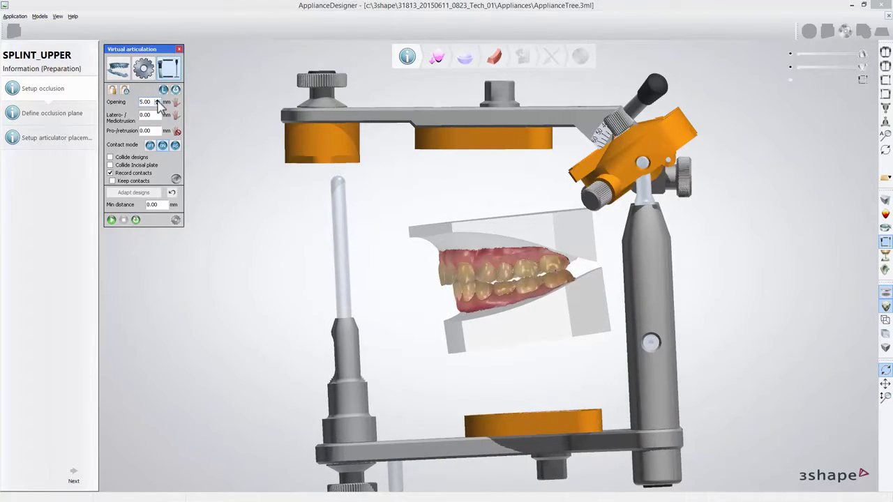
left_click(121, 73)
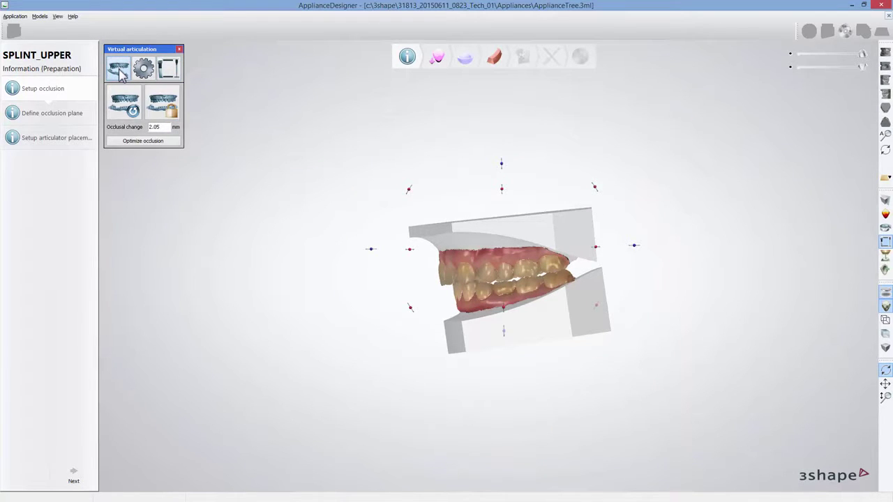
left_click(165, 104)
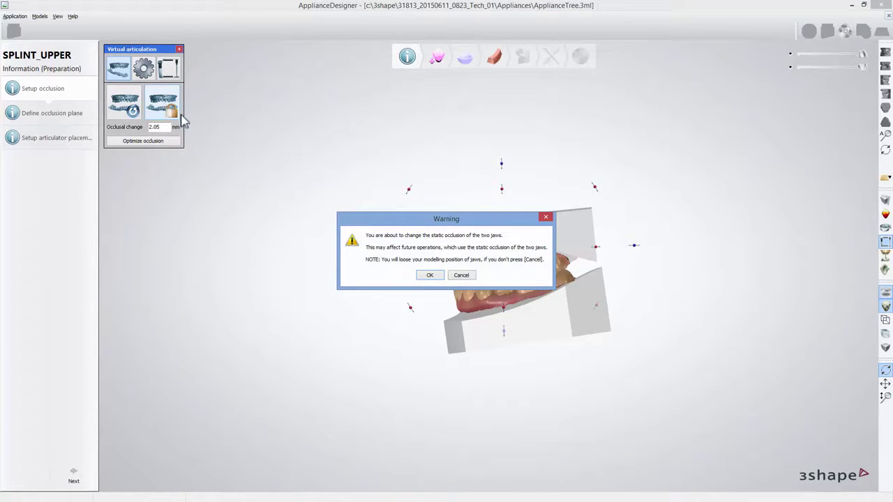
left_click(429, 276)
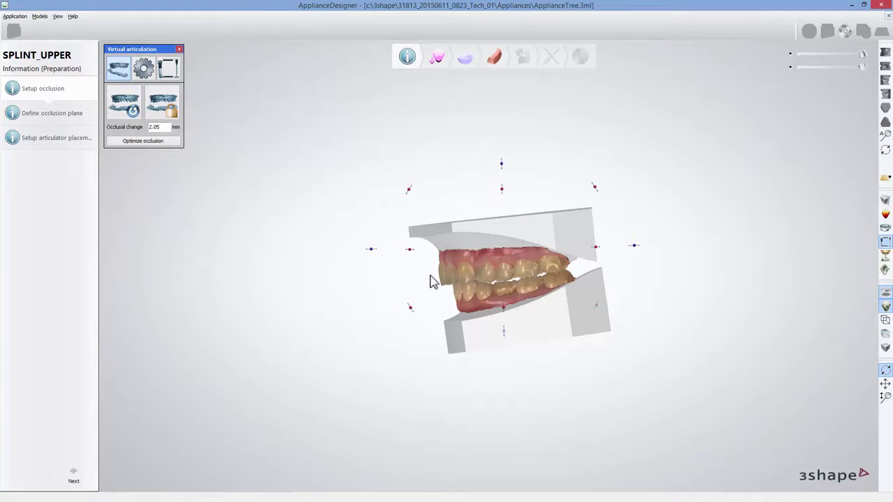
Define the occlusion plane with three landmarks on the upper model: one first molar, a central incisor and the opposite first molar
left_click(75, 478)
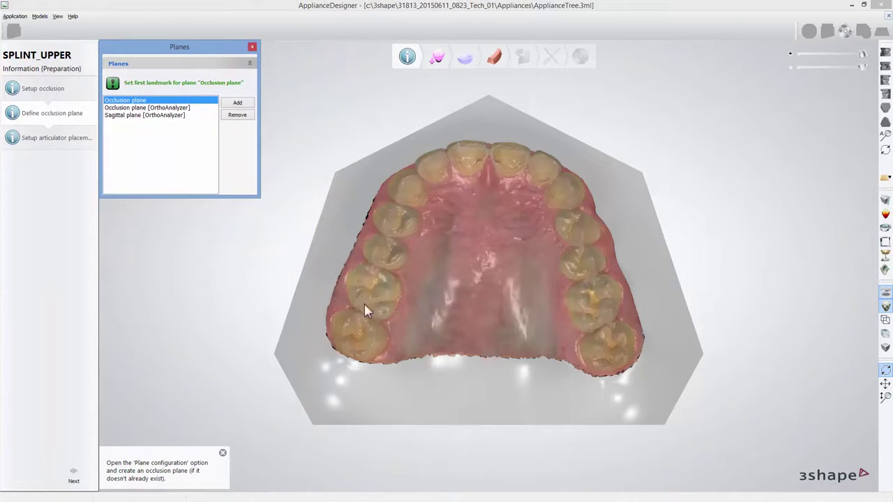
left_click(385, 293)
left_click(479, 146)
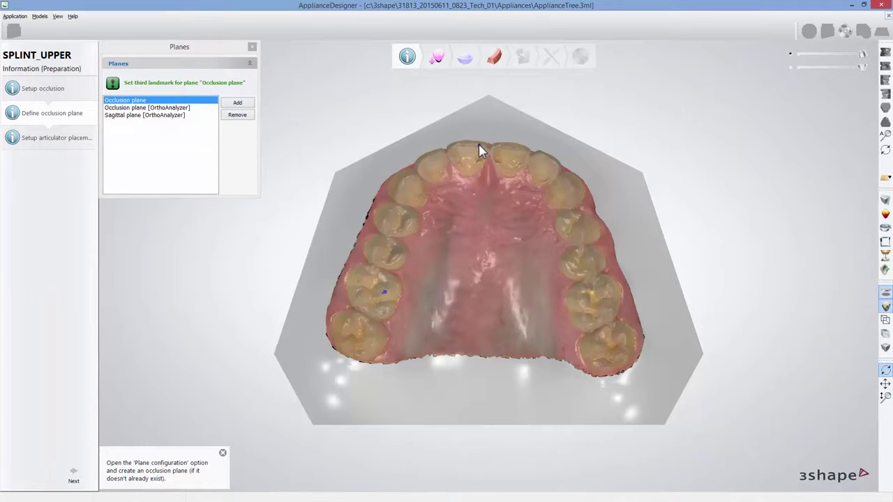
left_click(576, 300)
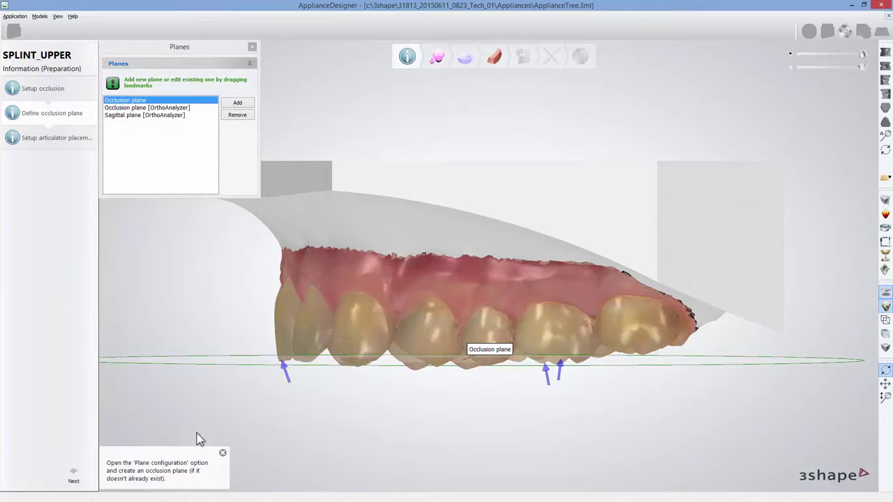
Place the models automatically in the articulator using Analyze scans with the Occlusion plane as guide plane
left_click(78, 479)
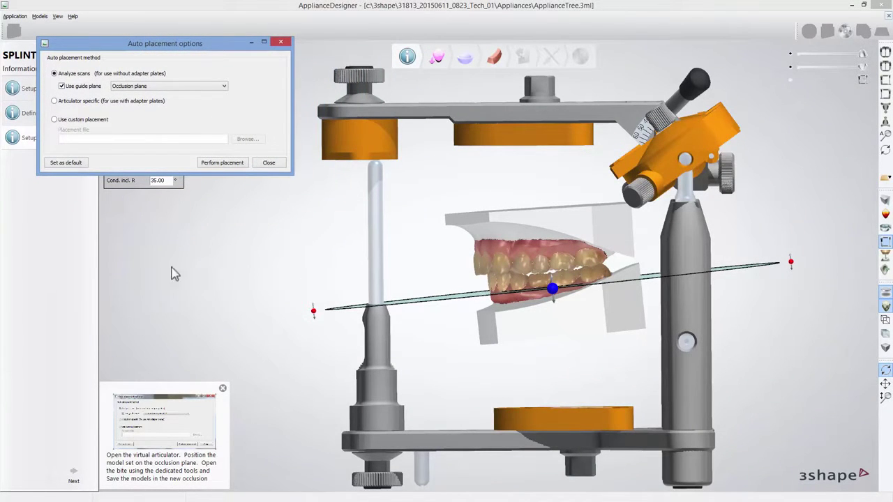
left_click(222, 163)
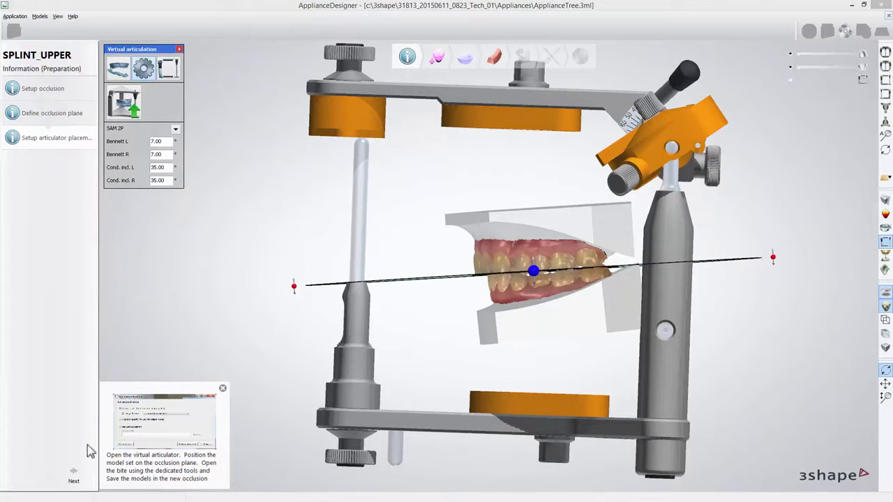
Proceed to undercut removal, show the undercut depth colors on the upper model and set the insertion direction
left_click(72, 475)
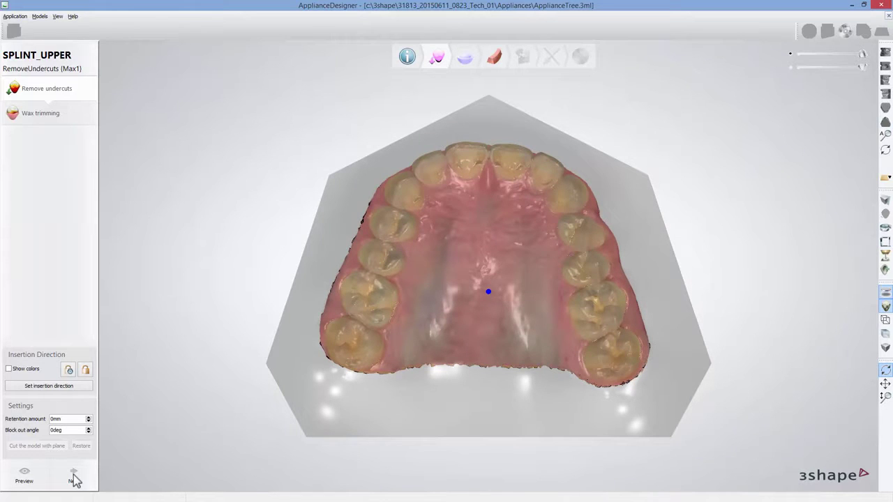
left_click(9, 369)
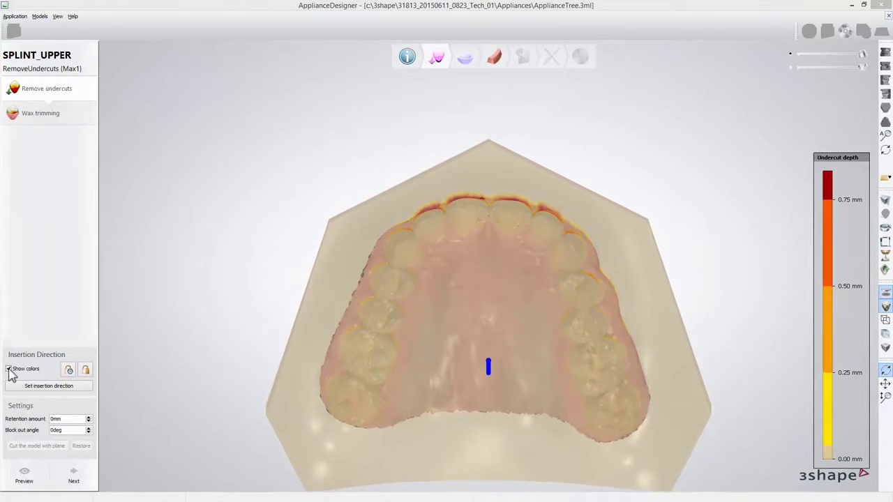
left_click(52, 391)
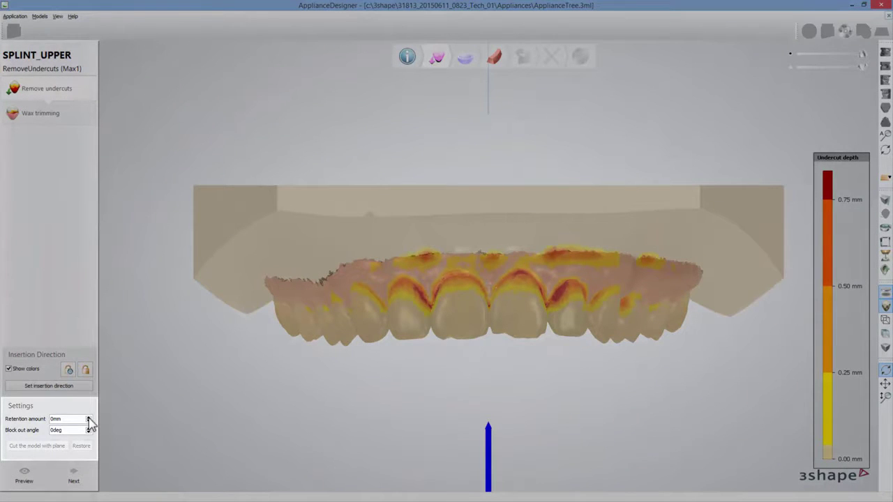
Block out the undercuts with a 0.01 mm retention amount and 2-degree block out angle, raise the cutting plane and proceed to wax trimming
left_click(89, 419)
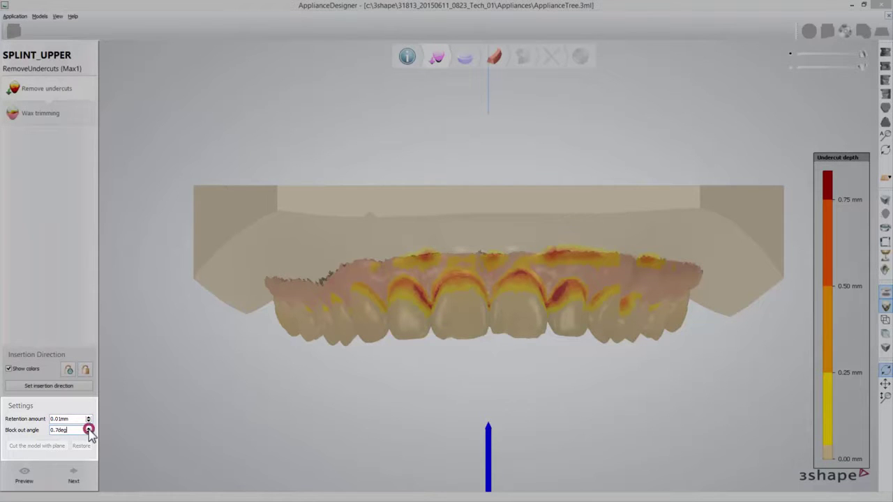
left_click(89, 428)
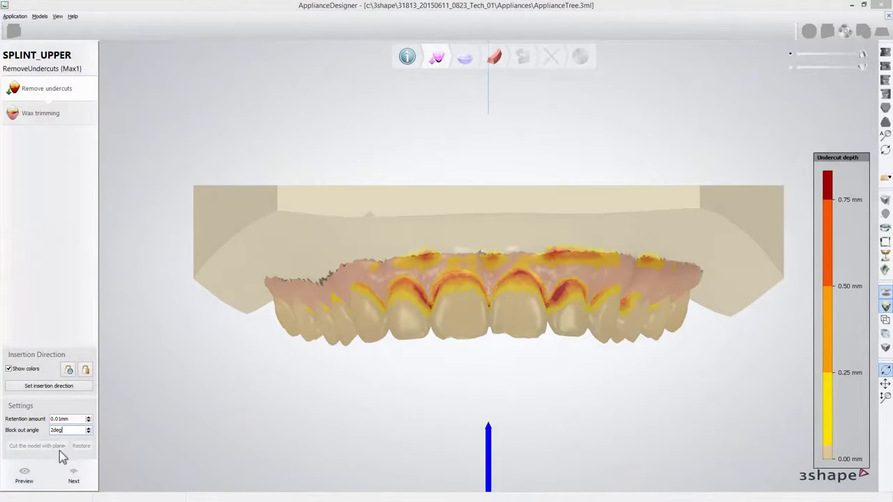
left_click(25, 477)
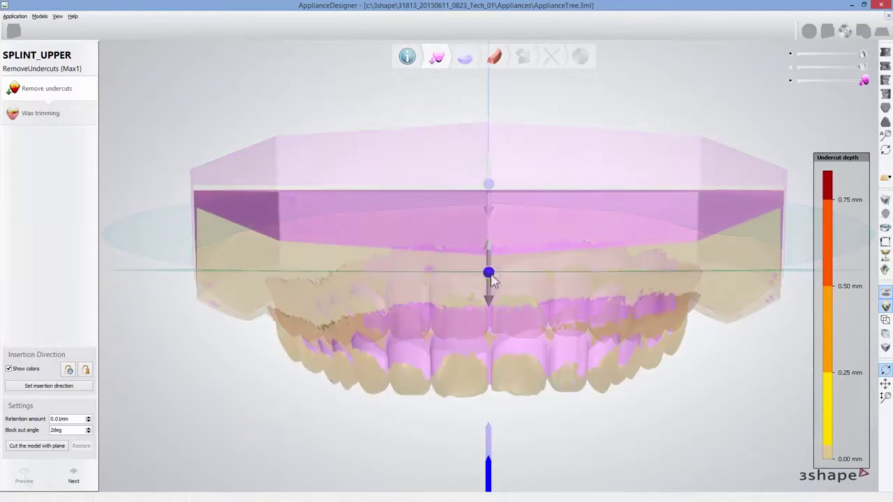
left_click_drag(492, 244, 497, 209)
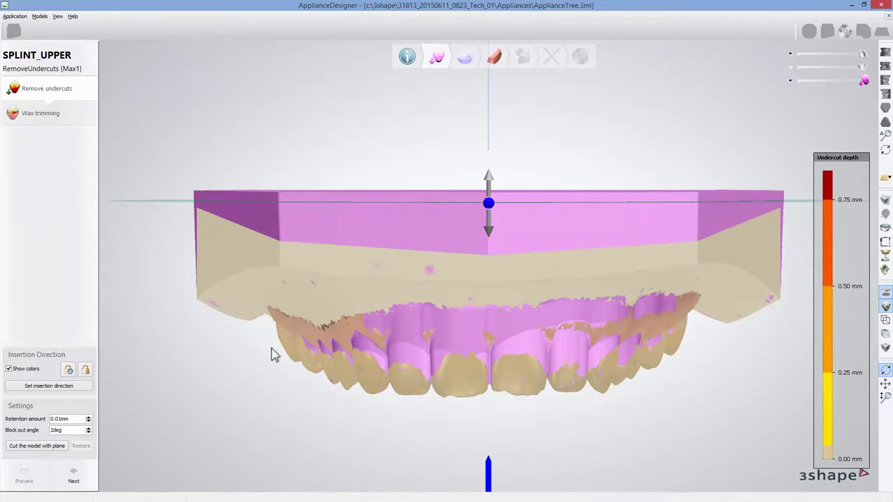
left_click(73, 477)
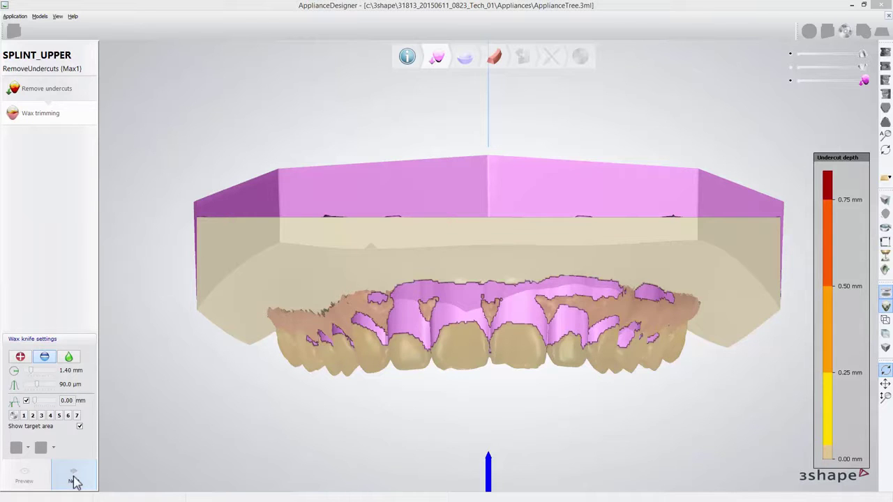
Trace a closed shell spline around all the upper teeth, apply fast spline editing and generate the shell with 1 mm thickness and 0.01 mm offset
left_click(74, 479)
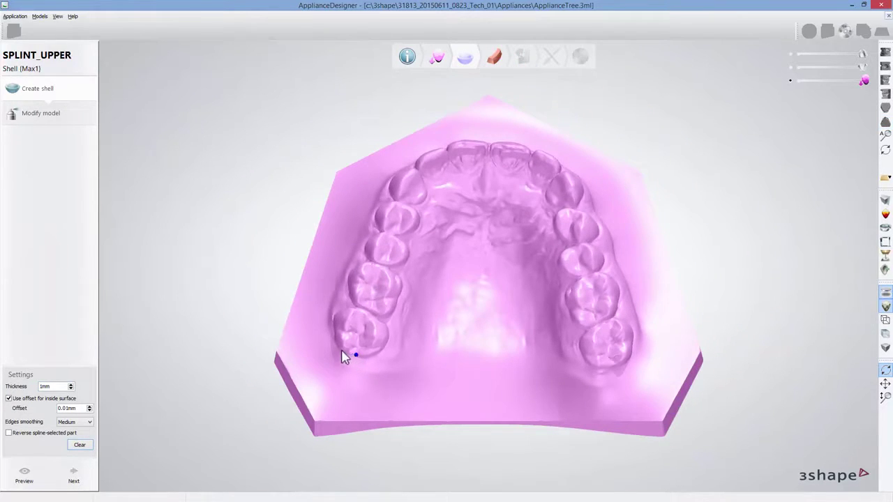
left_click(342, 351)
right_click_drag(364, 357, 588, 372)
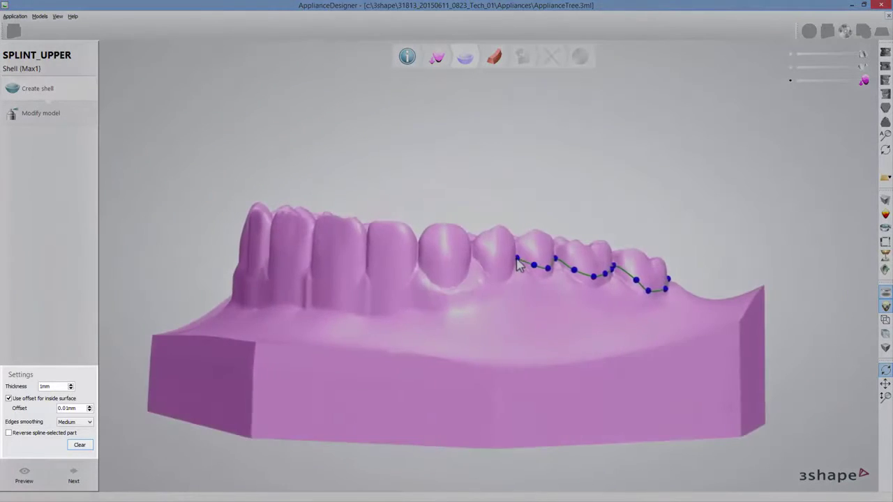
mouse_move(519, 261)
right_mouse_down()
mouse_move(522, 277)
mouse_move(509, 265)
right_mouse_up()
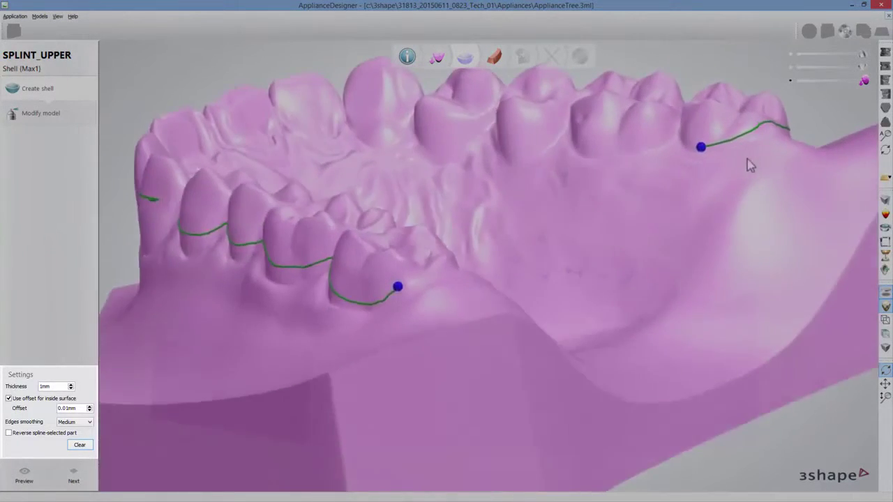
right_click_drag(749, 163, 648, 175)
left_click_drag(648, 172, 534, 171)
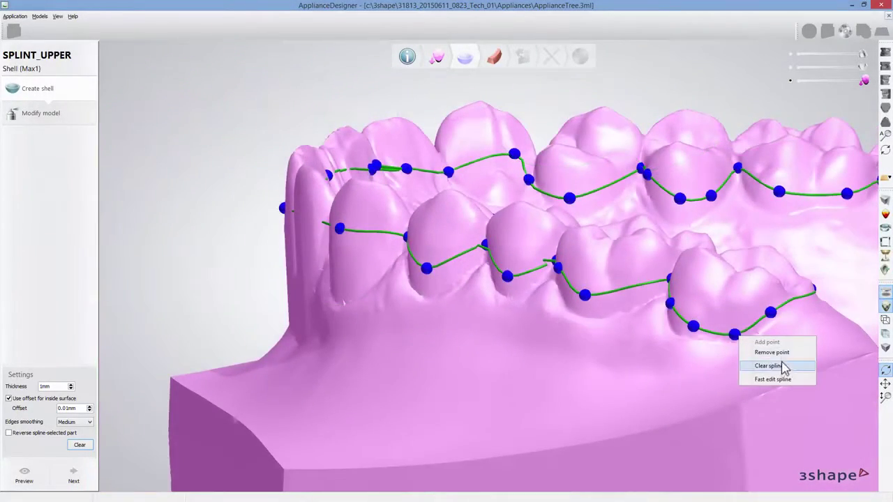
left_click(776, 380)
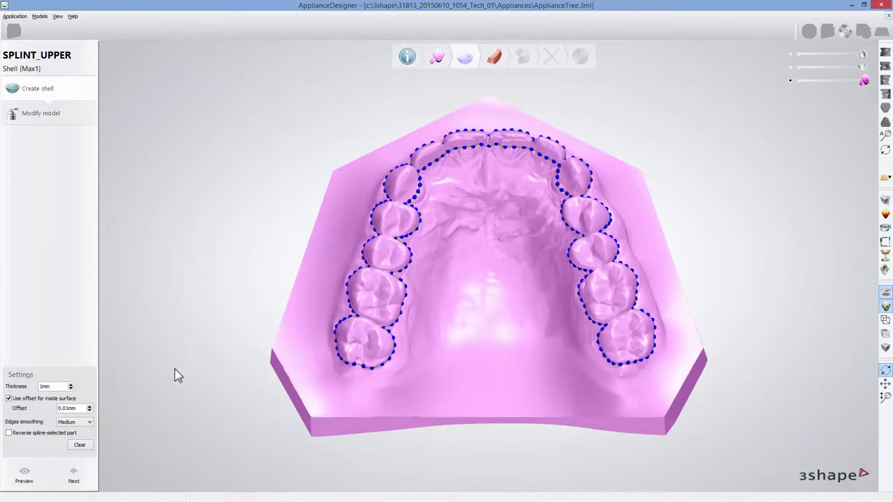
left_click(75, 478)
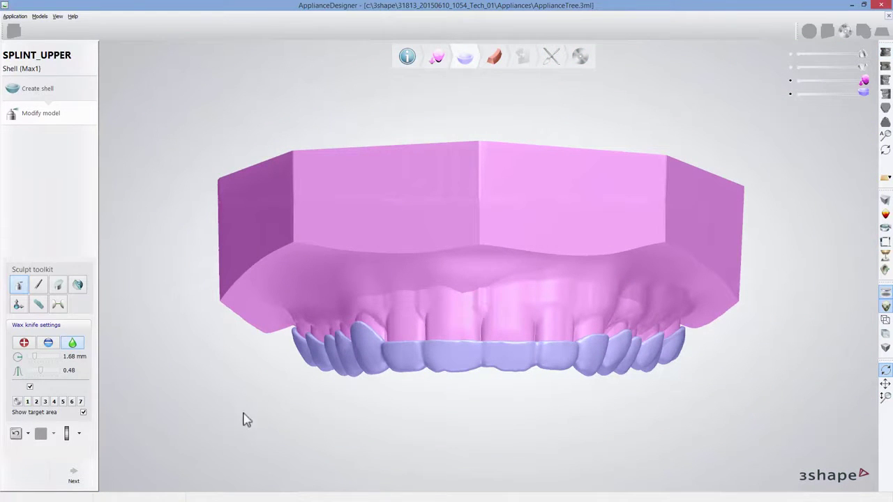
Proceed to the bar and define its central spline as a 2D spline on the occlusion plane, following the arch from molar to molar
left_click(74, 481)
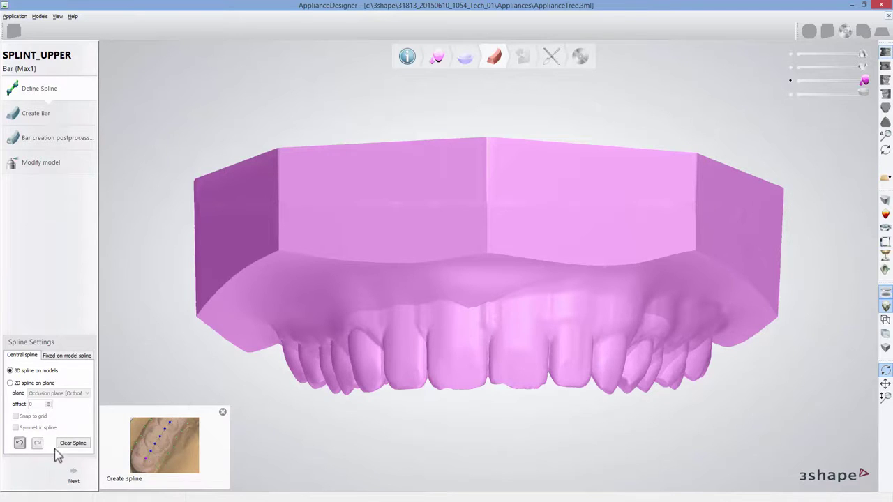
left_click(10, 383)
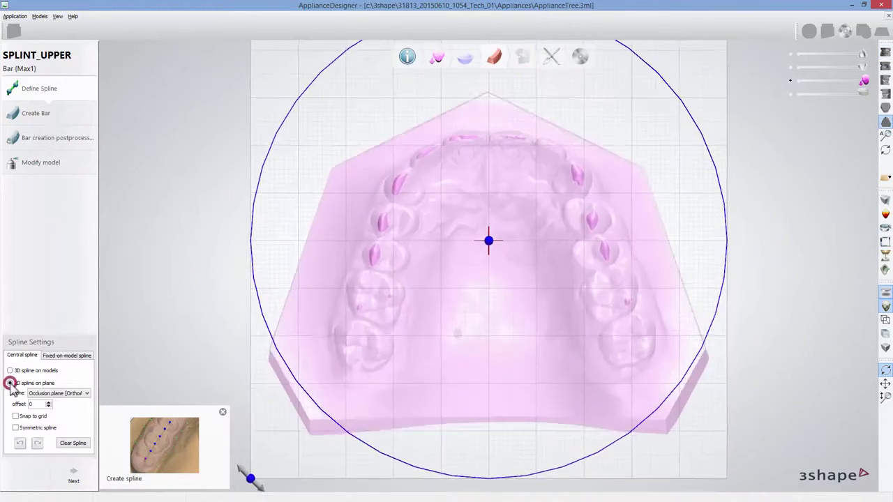
left_click(364, 328)
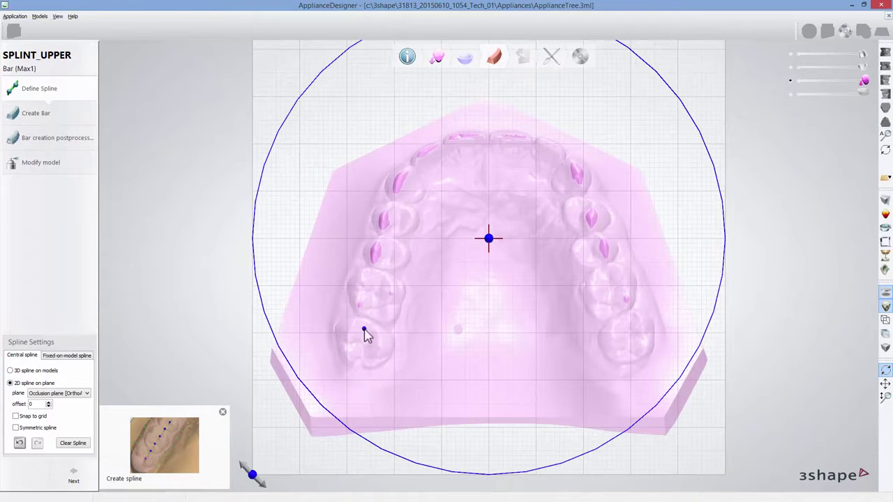
left_click(387, 256)
left_click(394, 219)
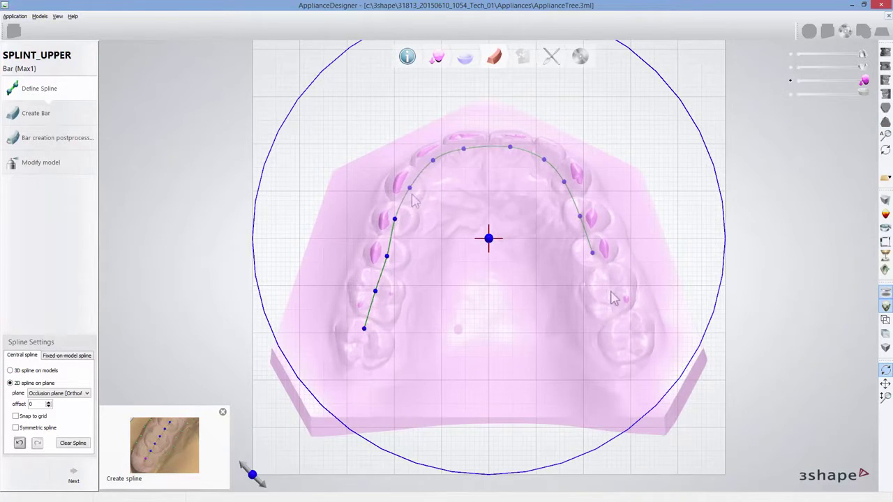
left_click(607, 294)
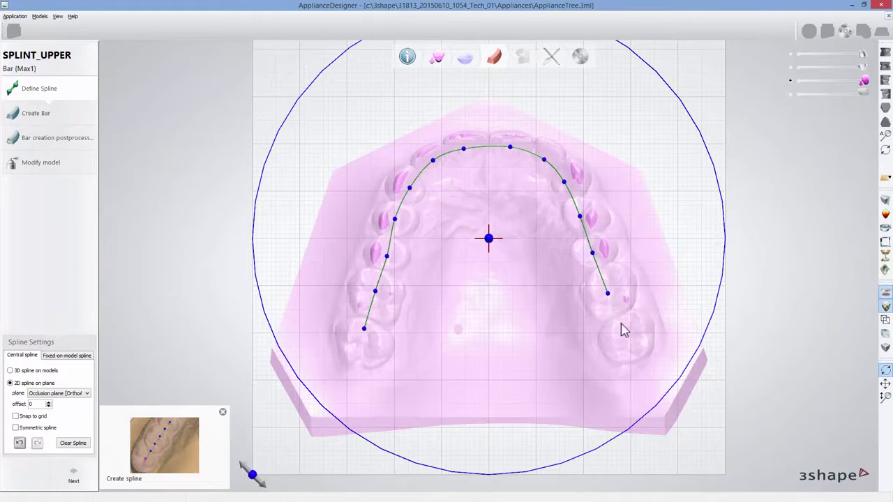
left_click(73, 475)
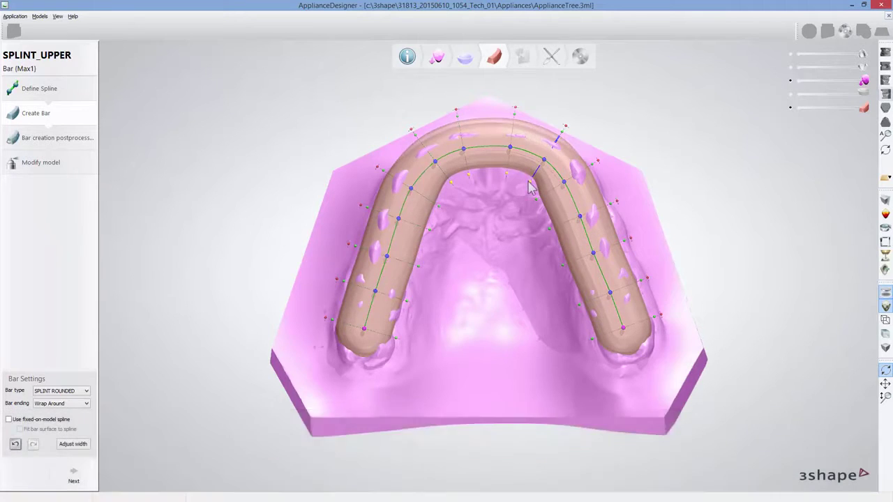
Shift all gum-side control points of the SPLINT ROUNDED bar together toward the biting surface, adjust one inner premolar-area point and accept the bar
right_click_drag(528, 183, 467, 341)
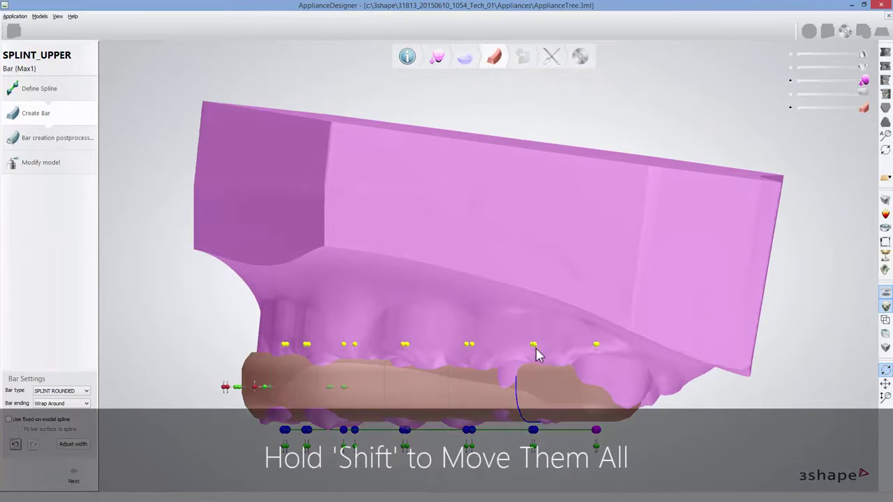
left_click_drag(537, 350, 541, 378, "shift")
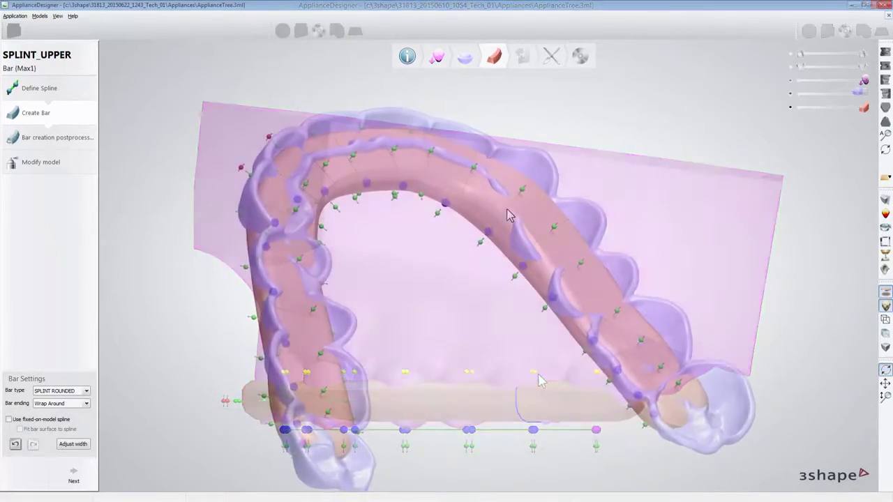
right_click_drag(511, 200, 537, 190)
left_click_drag(536, 190, 532, 198)
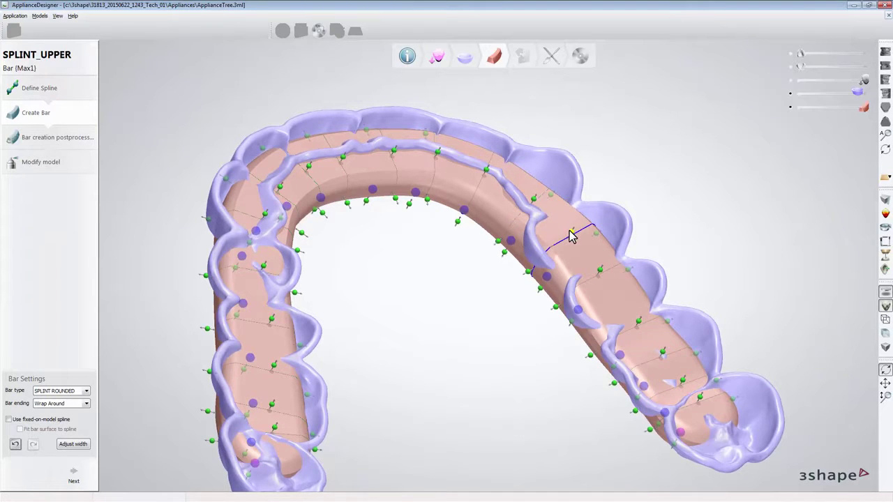
left_click_drag(570, 236, 567, 248)
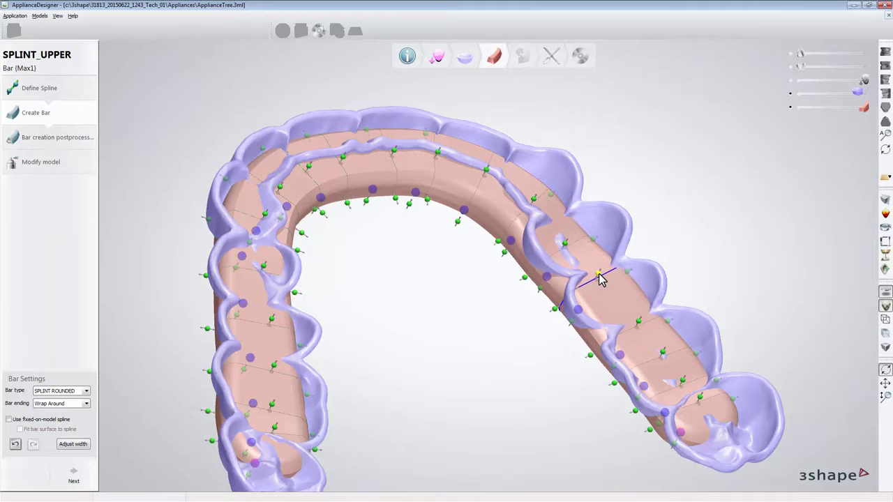
left_click(74, 478)
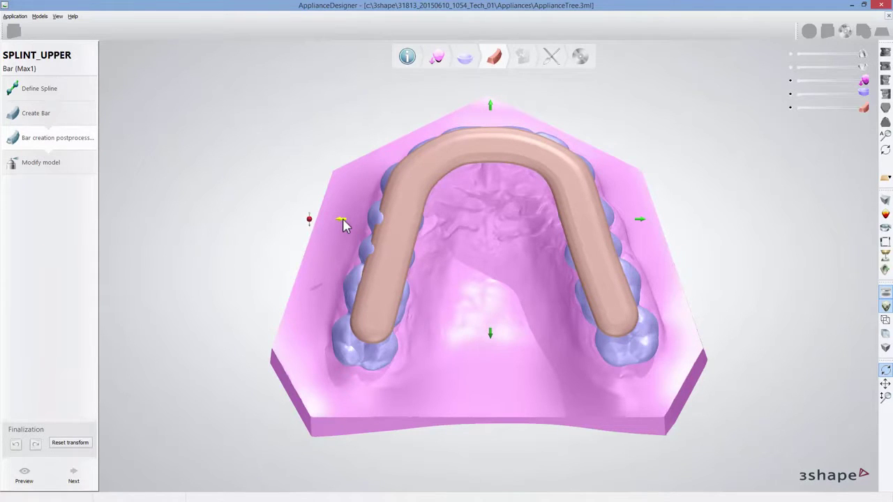
Adjust the bar's lateral fit over the shell, accept it without further sculpting and combine the bar and shell into one model
left_click_drag(343, 220, 342, 220)
left_click(74, 479)
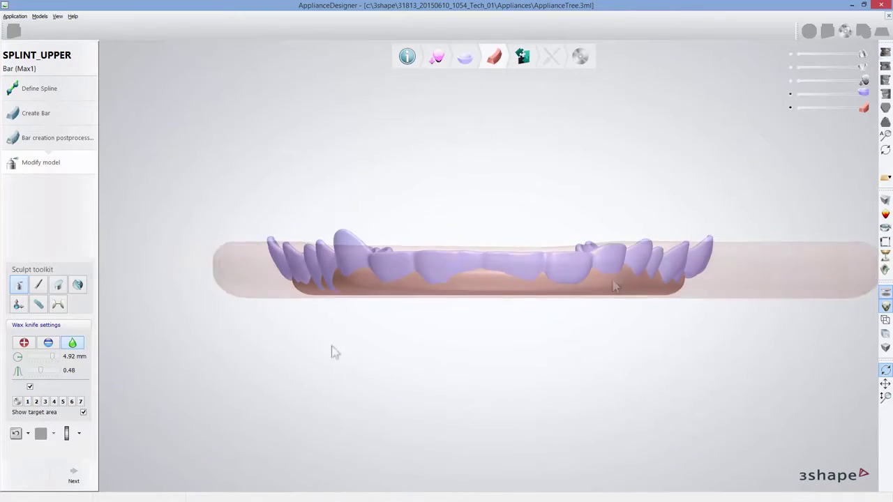
left_click(75, 482)
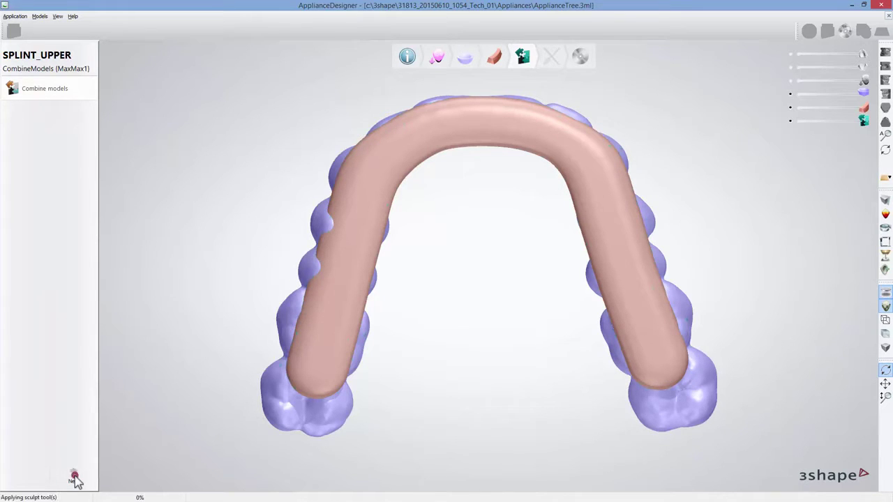
left_click(75, 482)
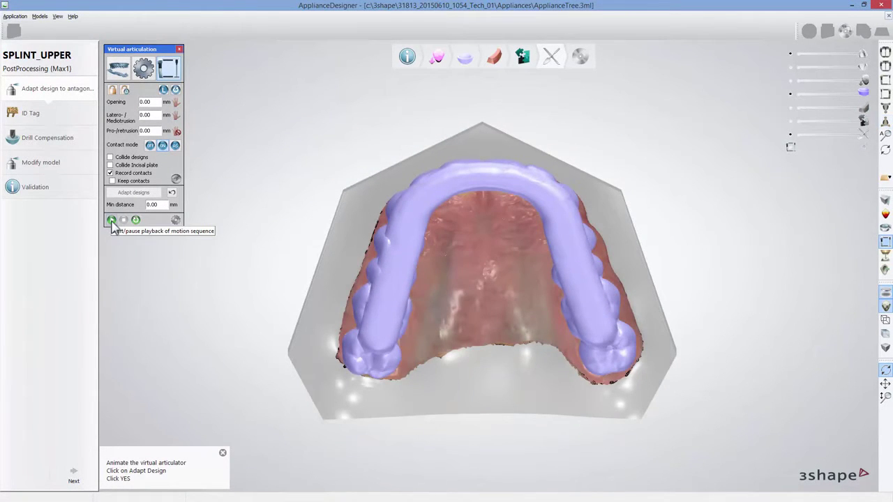
Run the virtual articulator motion to record contacts, adapt the splint design to the antagonist and proceed to the ID tag
left_click(112, 220)
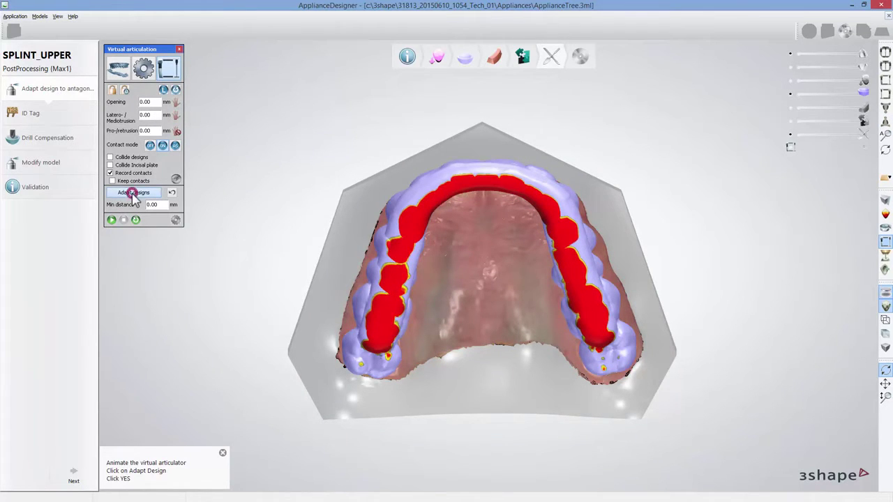
left_click(133, 196)
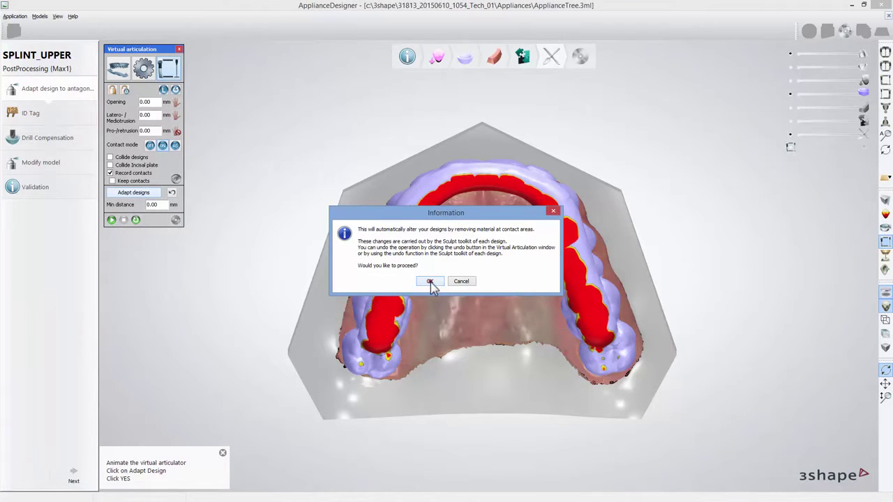
left_click(431, 281)
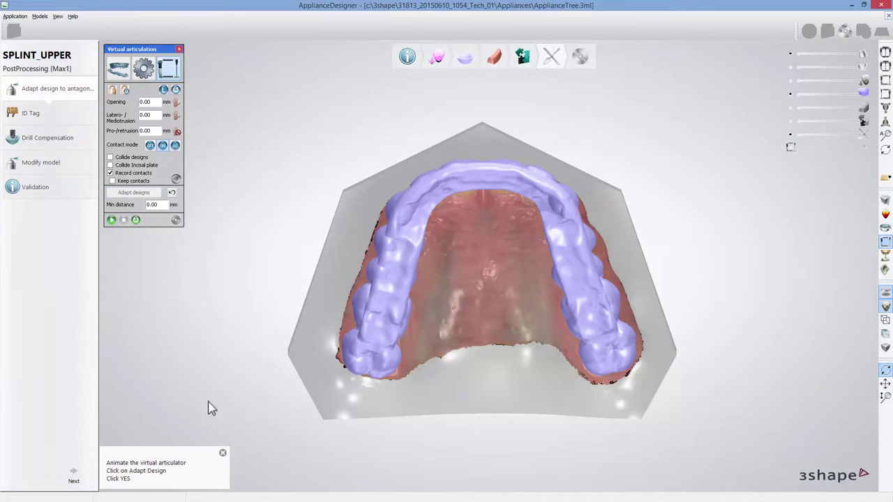
left_click(74, 477)
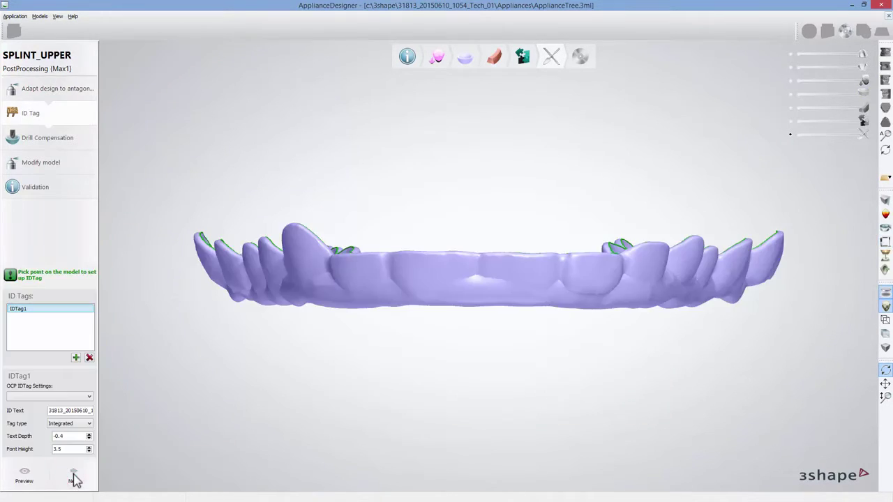
Place the integrated ID tag "3Shepe Academy" on the front surface of the splint with -0.4 text depth and 3.5 font height
triple_click(89, 411)
type("3Shape Academy")
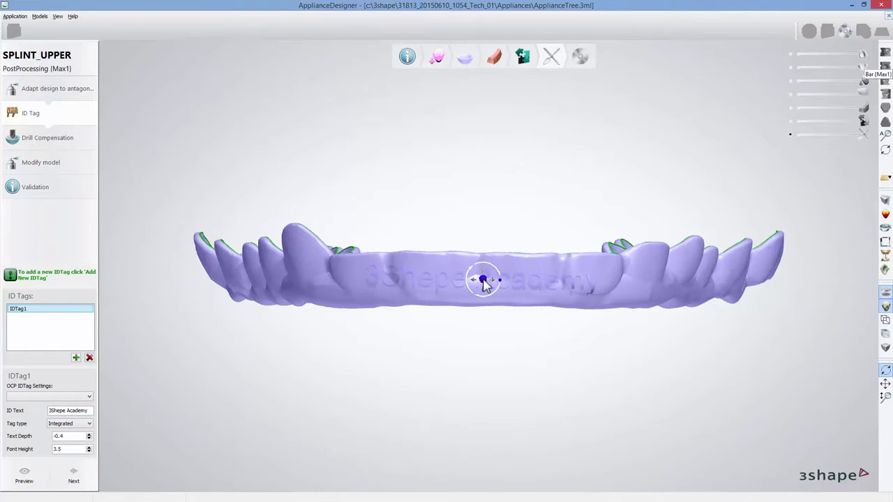
scroll(484, 280, "up", 5)
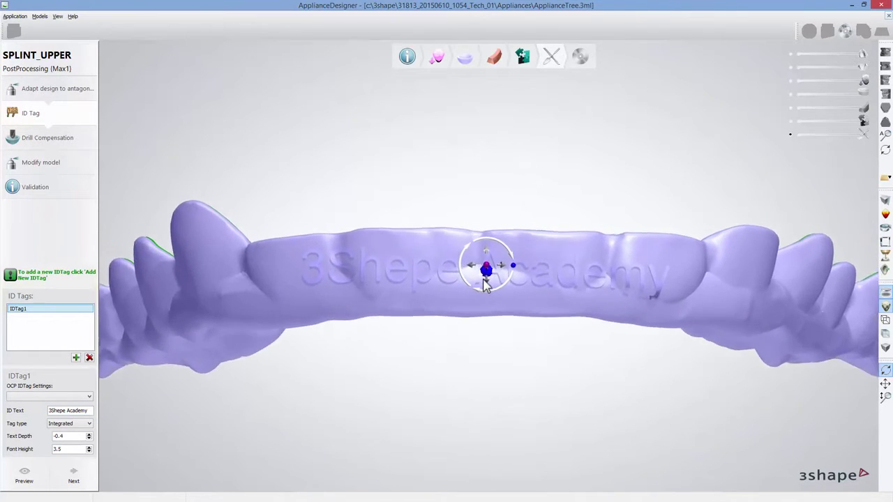
scroll(483, 280, "up", 5)
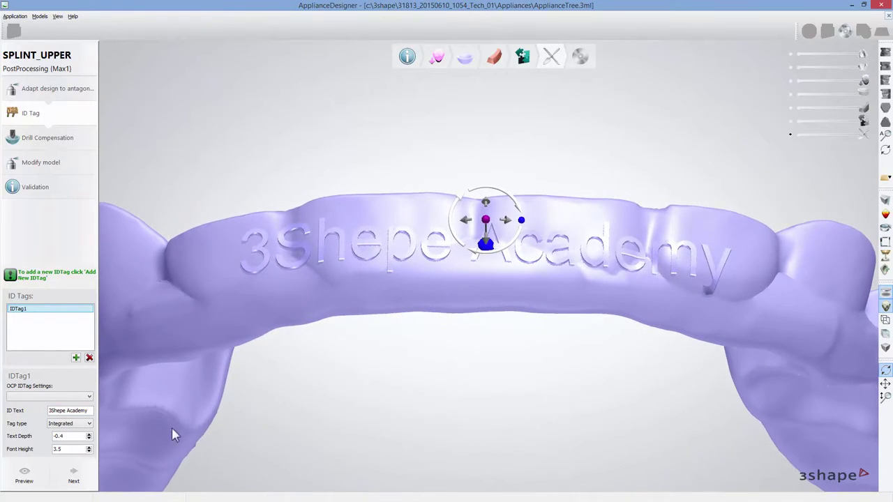
left_click(75, 478)
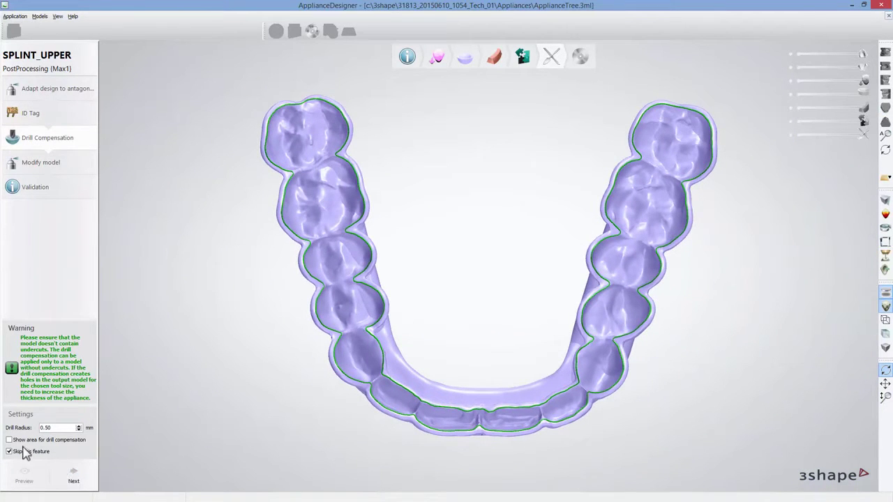
Preview the area for drill compensation, hide it again, skip the compensation and continue past model sculpting to validation
left_click(9, 441)
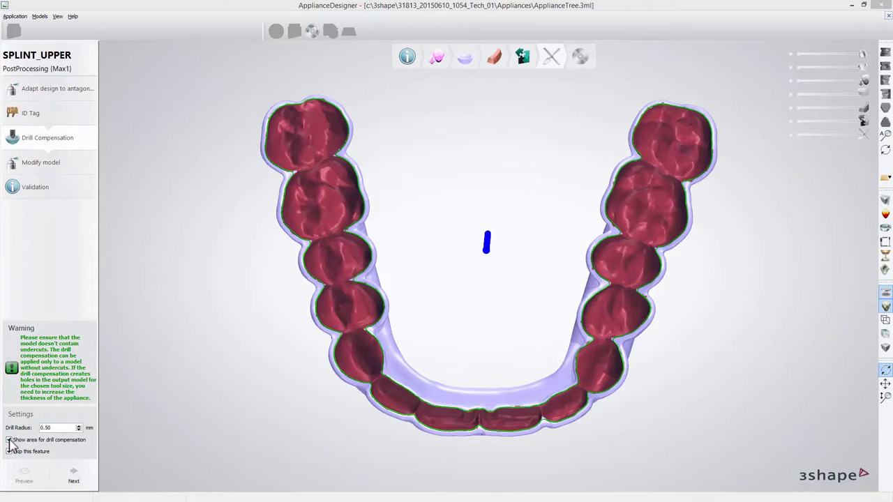
left_click(9, 441)
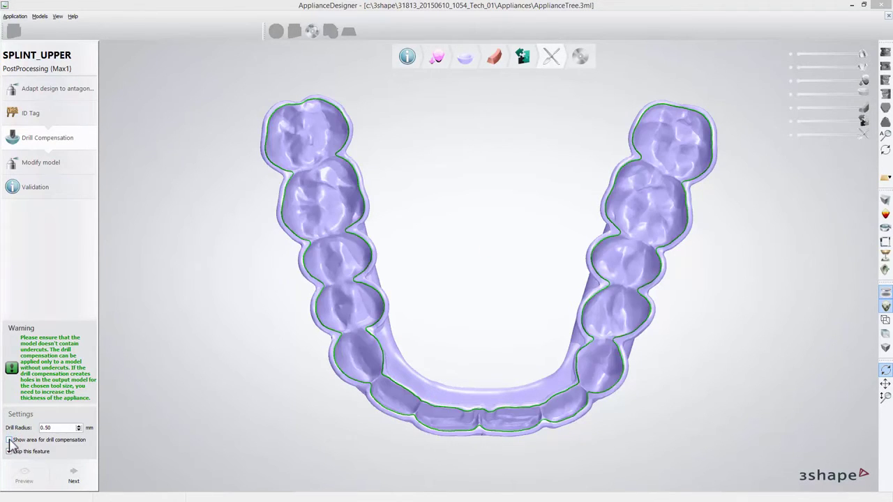
left_click(73, 473)
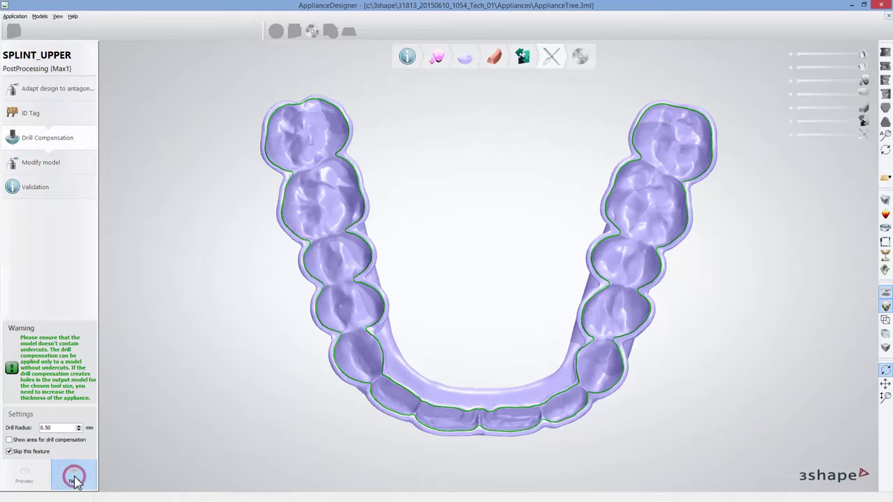
right_click_drag(419, 301, 551, 277)
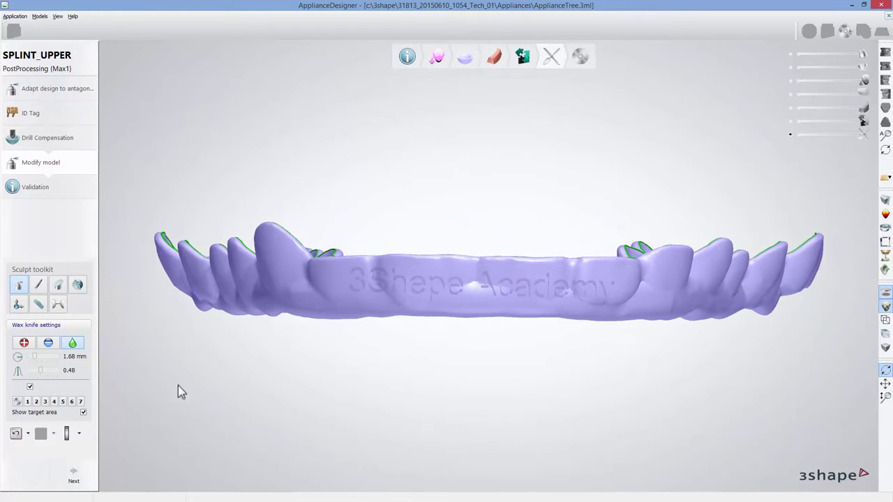
left_click(72, 474)
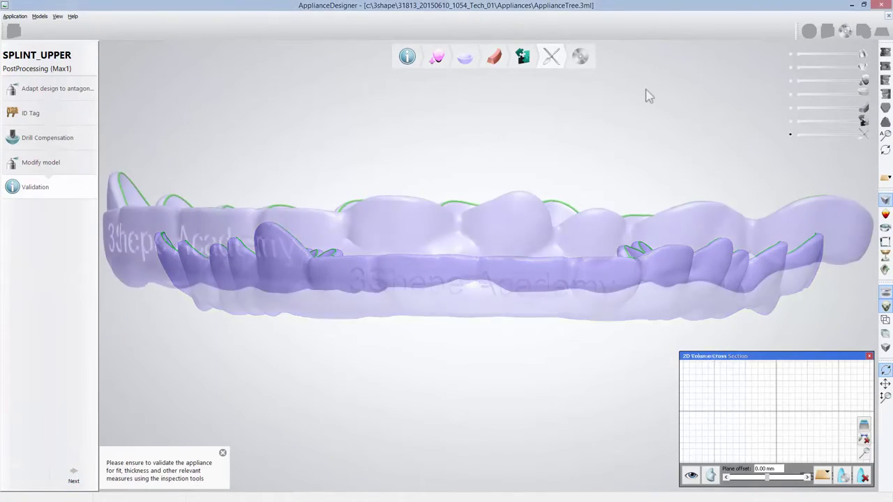
Check the splint's wall thickness with a 2D cross section moved across the molar area, and finish and save the design
left_click_drag(636, 98, 646, 375)
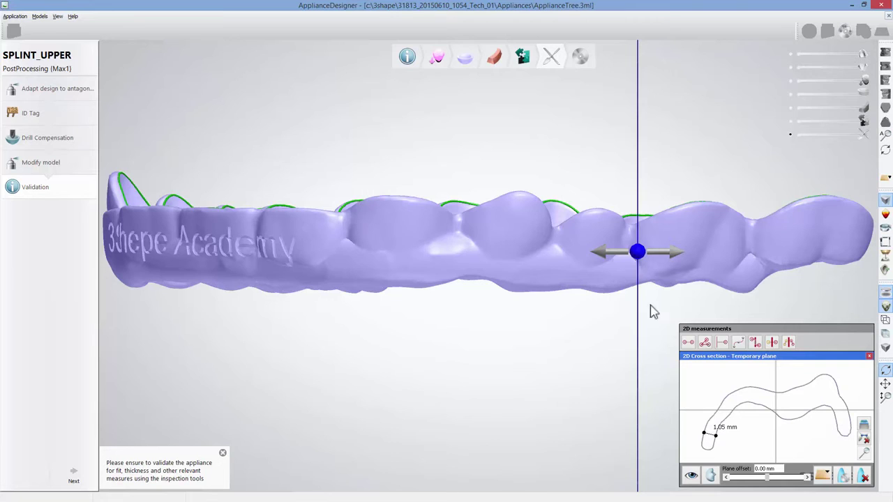
left_click_drag(638, 257, 669, 257)
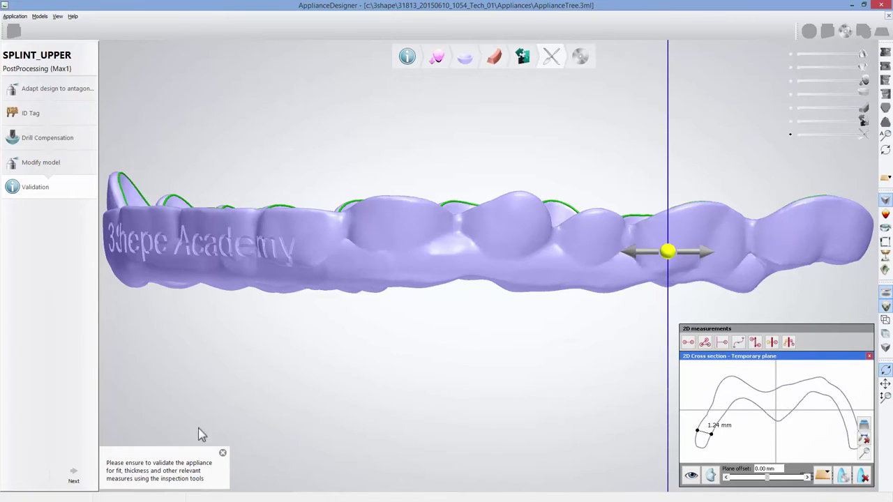
left_click(73, 478)
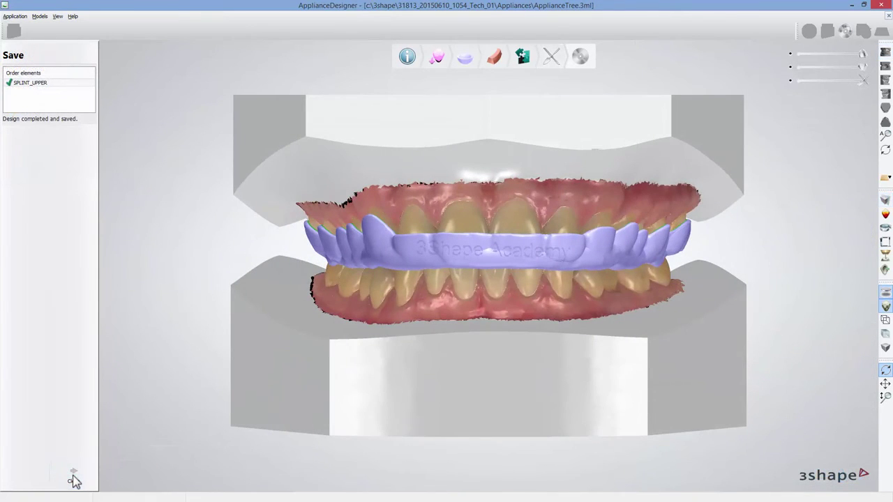
left_click(74, 478)
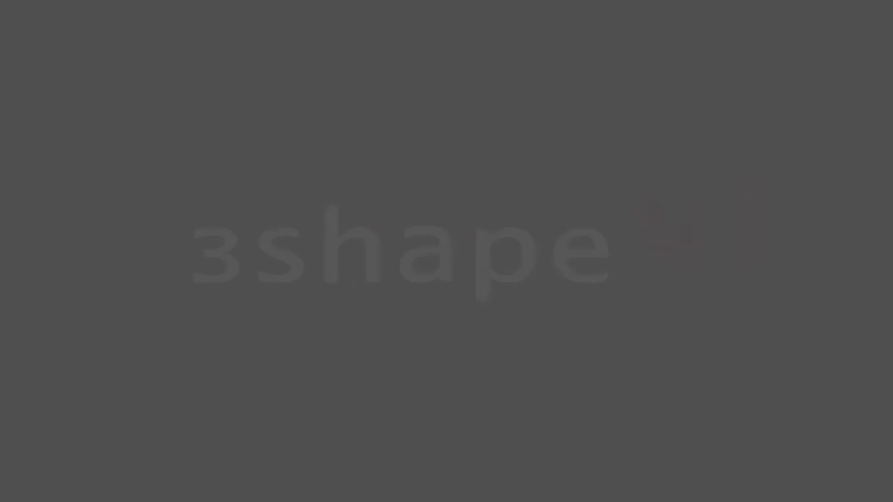